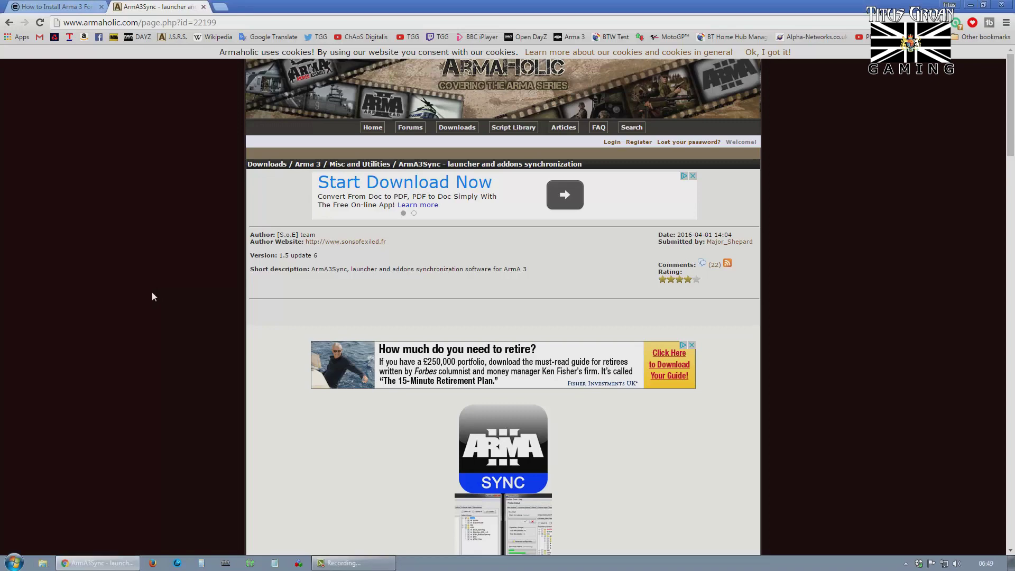
- Examine the ArmA3Sync description, changelog, requirements and download section on the Armaholic page, and close that page
scroll(152, 292, down, 10)
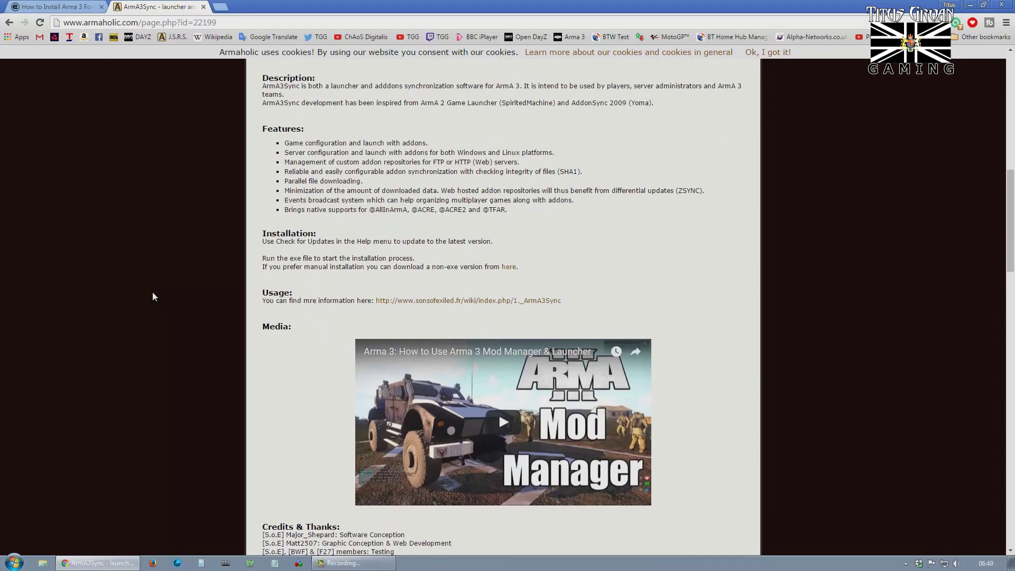
scroll(152, 293, up, 10)
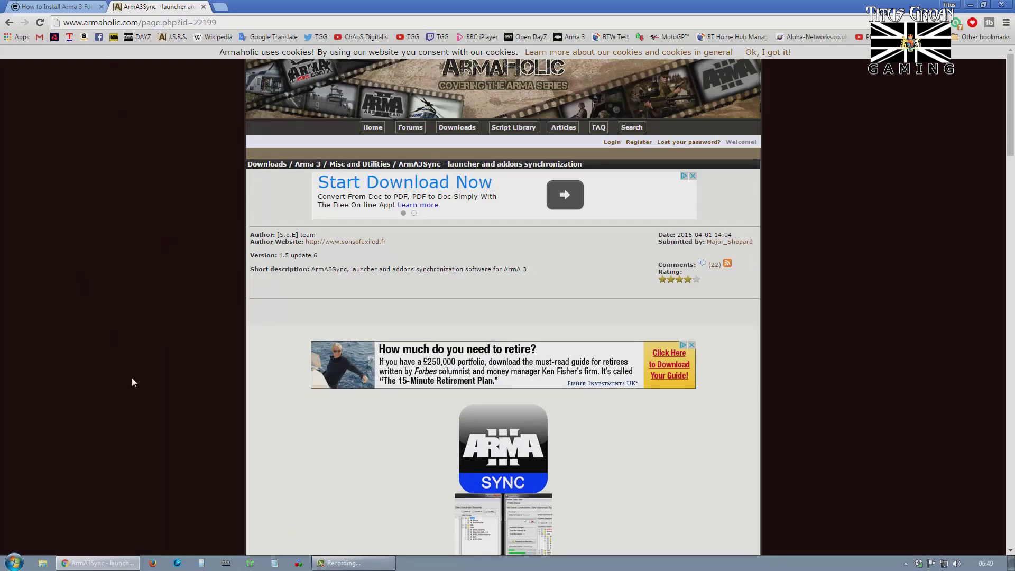
scroll(167, 338, down, 6)
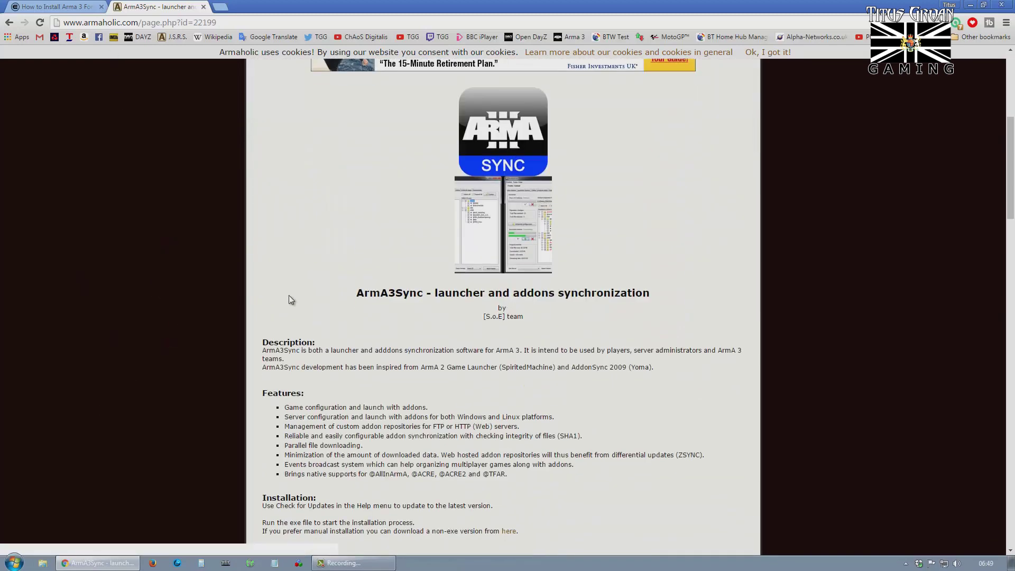
scroll(192, 313, down, 20)
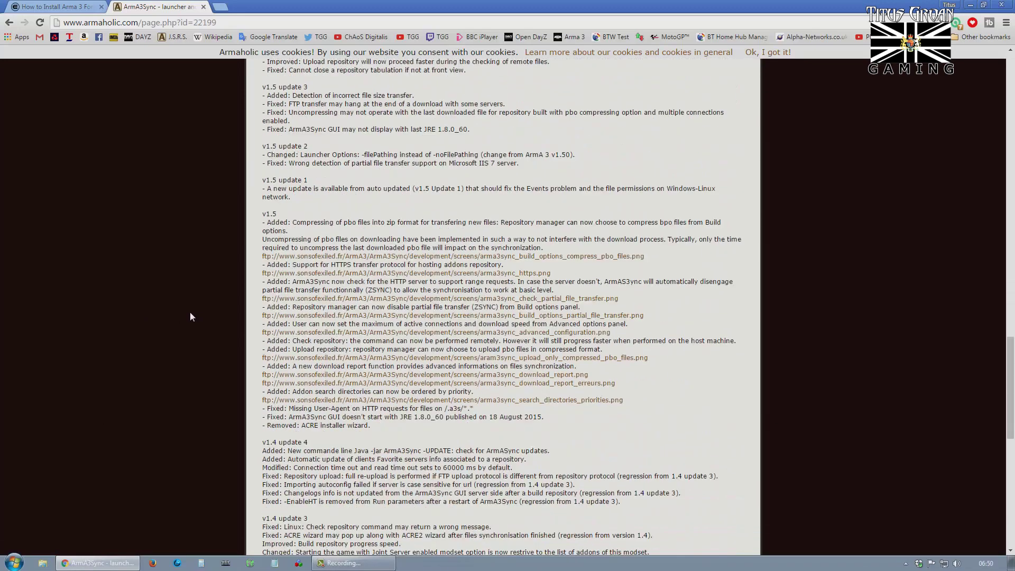
scroll(190, 316, down, 15)
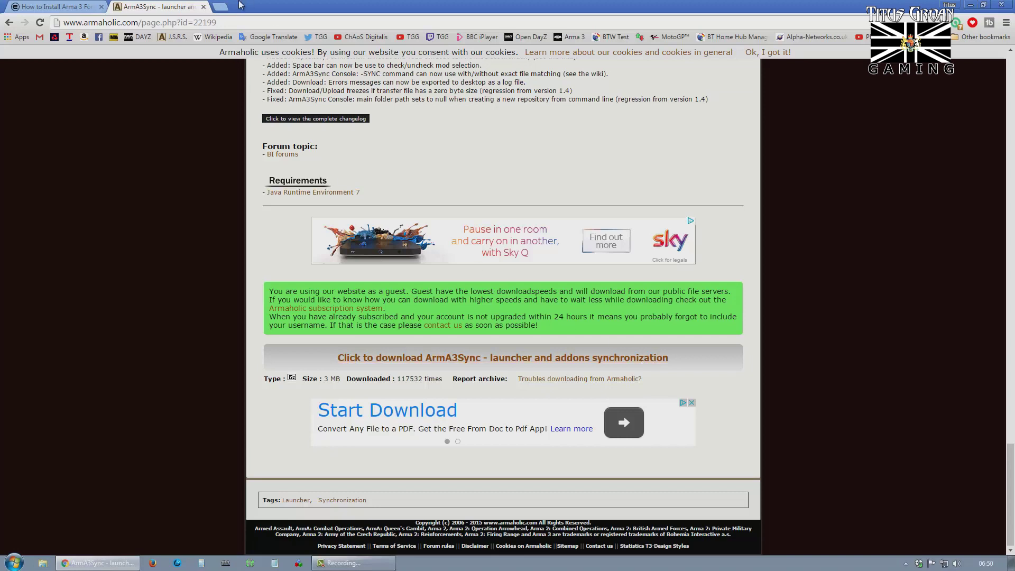
click(204, 7)
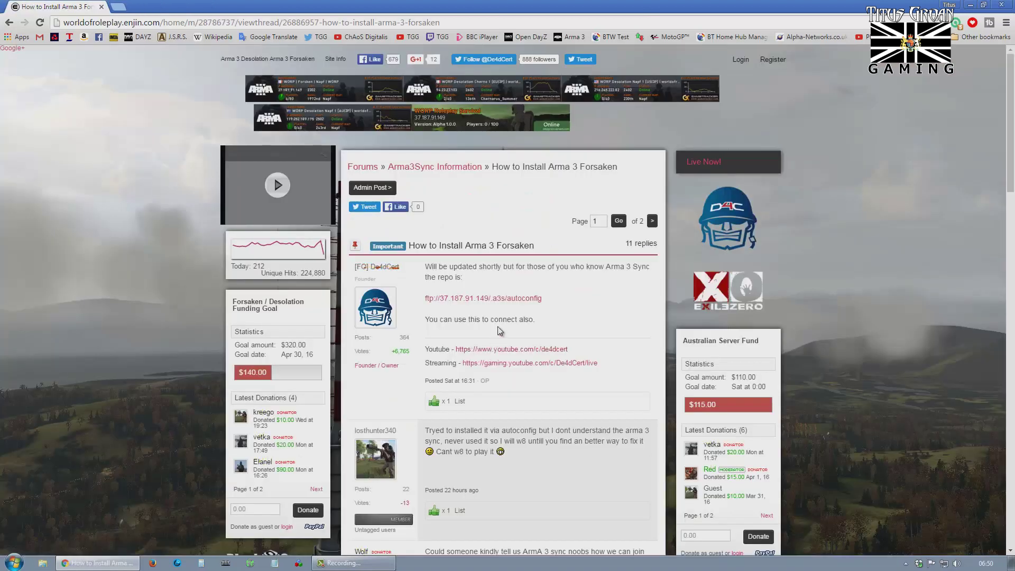
- Copy the repository address ftp://37.187.91.149/.a3s/autoconfig from the first post of the How to Install Arma 3 Forsaken thread
drag(542, 299, 424, 299)
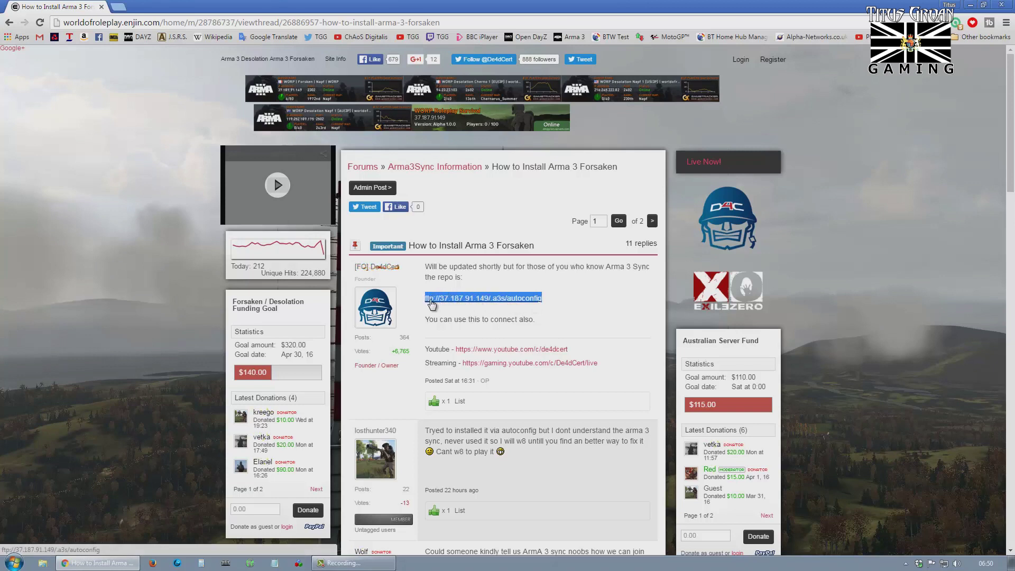
right_click(461, 300)
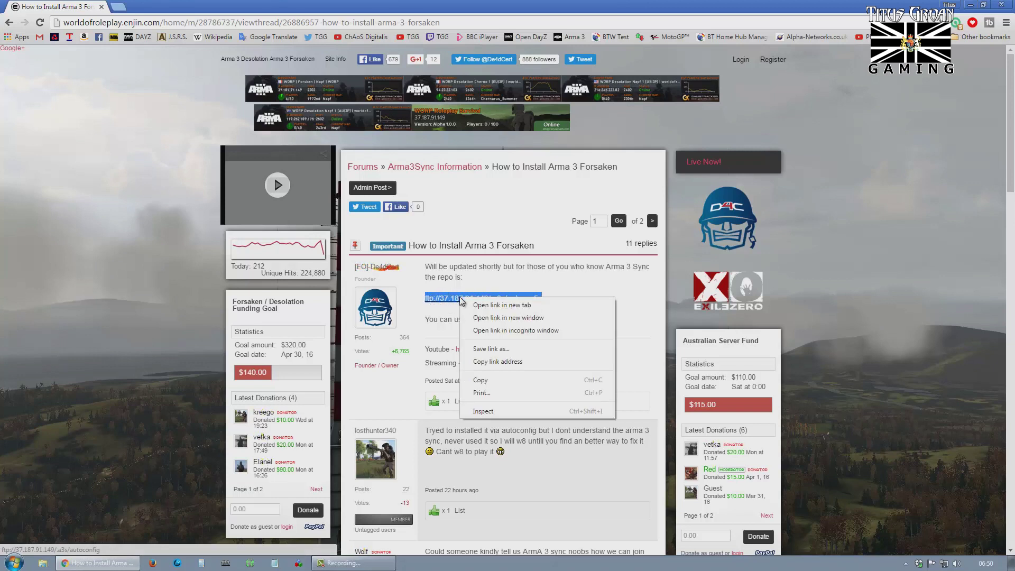
click(483, 379)
click(595, 310)
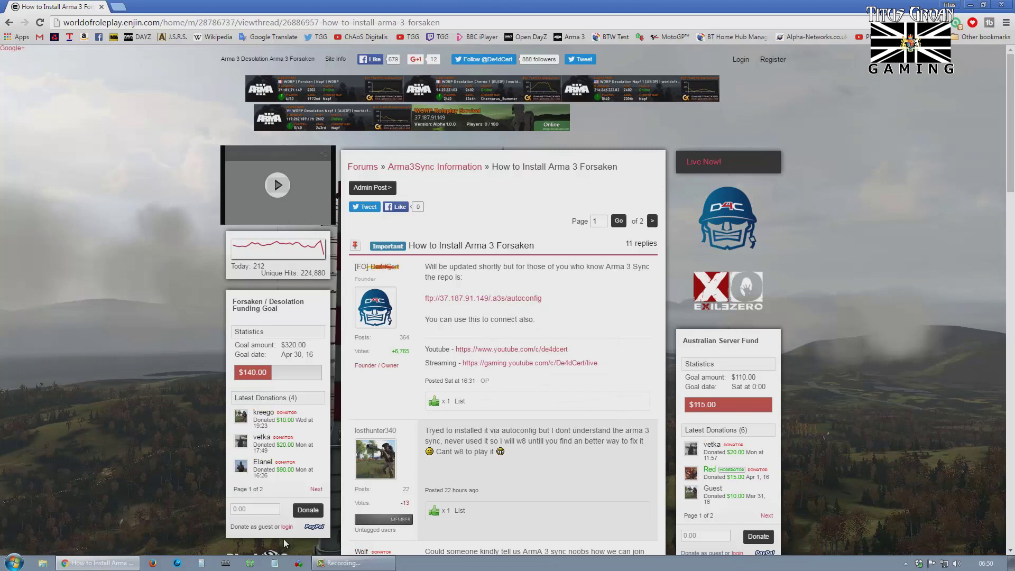
- Launch ArmA3Sync
mouse_move(341, 566)
mouse_move(108, 563)
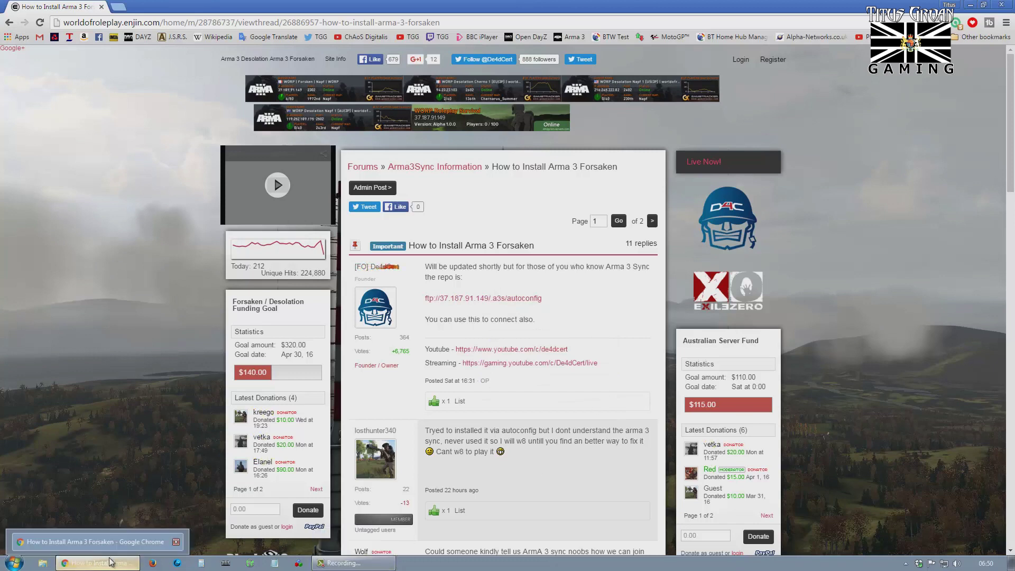
click(12, 565)
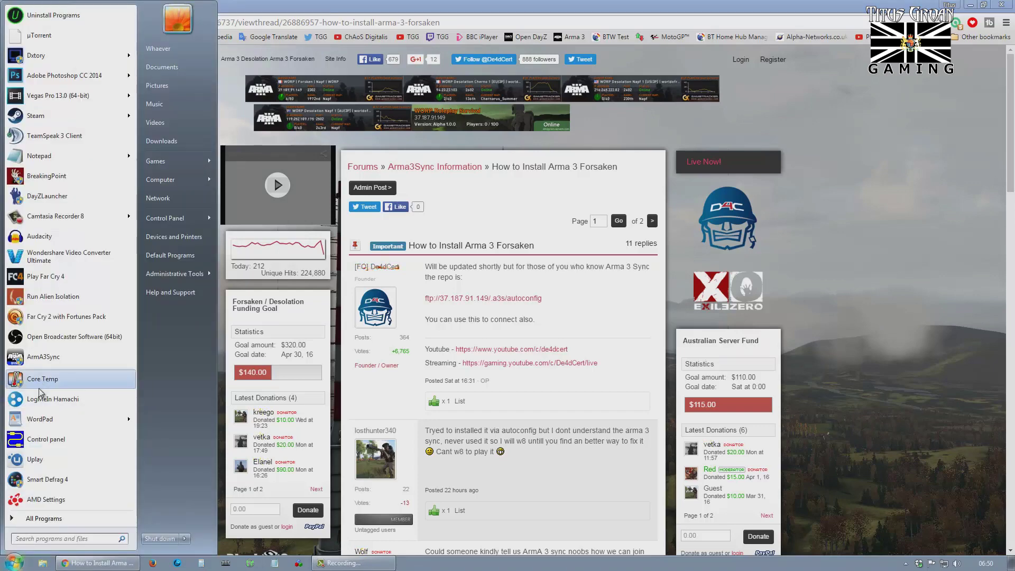
click(50, 359)
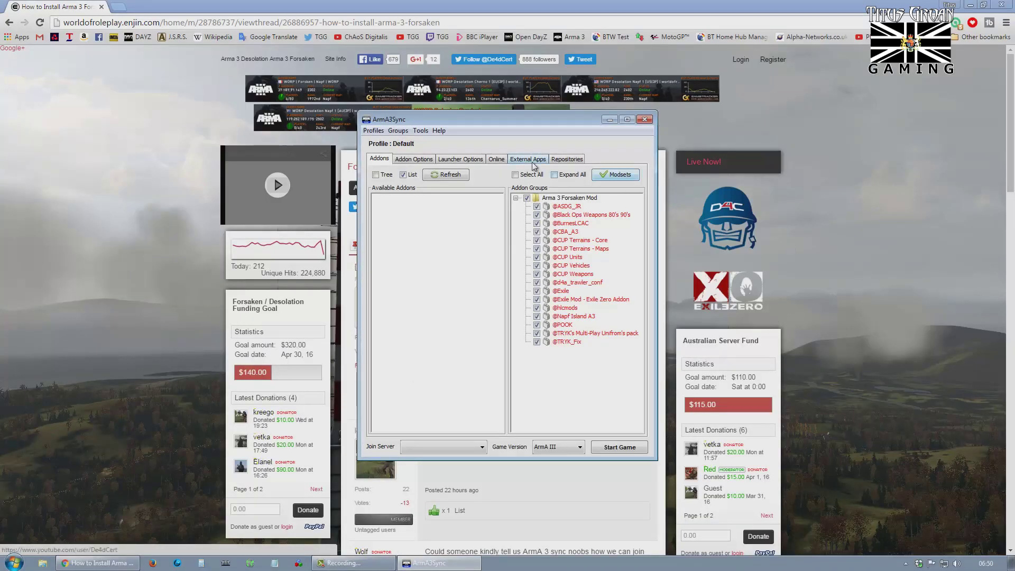
- Set the ArmA III executable location to arma3.exe in the Arma 3 game folder
click(409, 160)
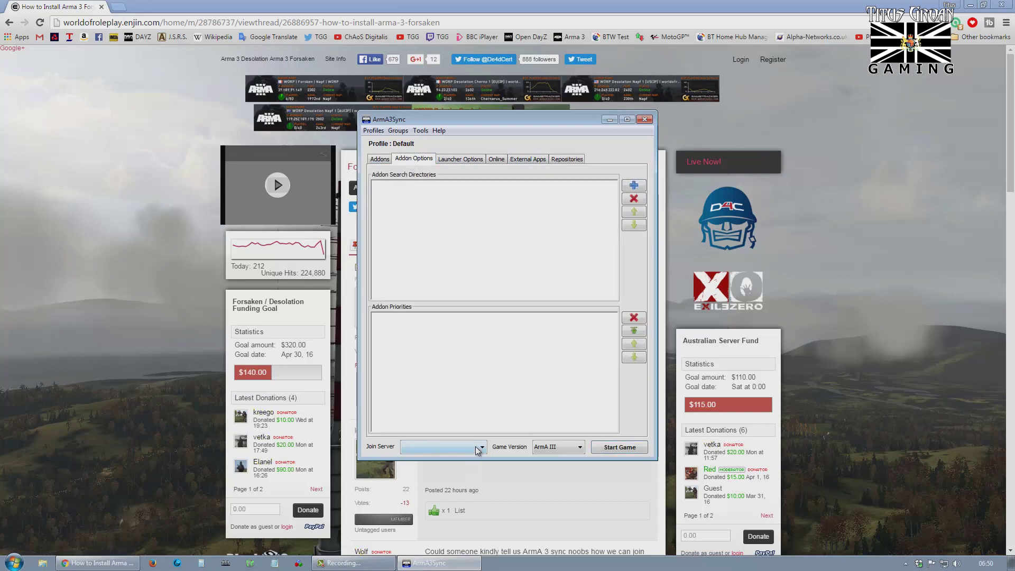
click(446, 163)
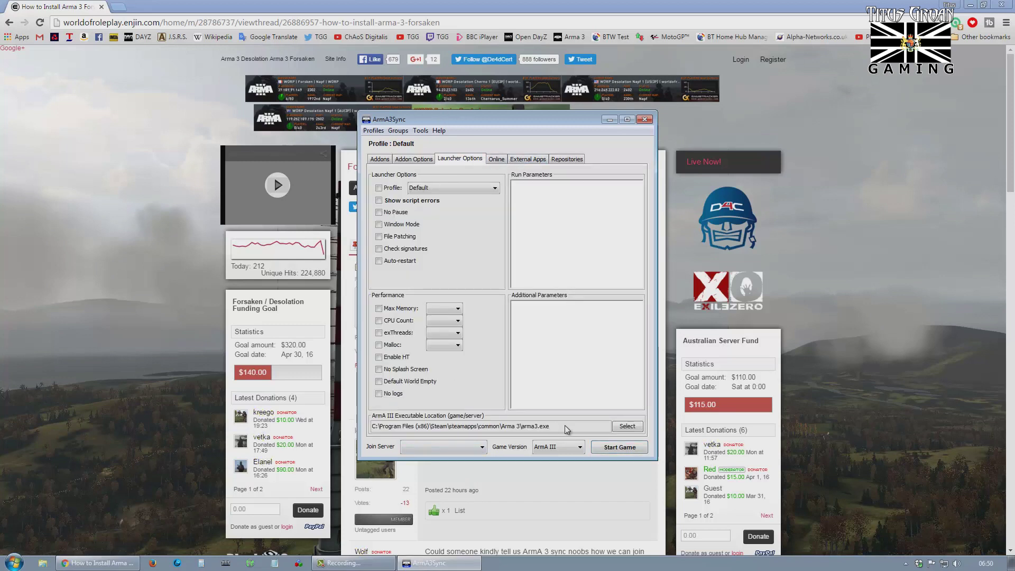
click(628, 427)
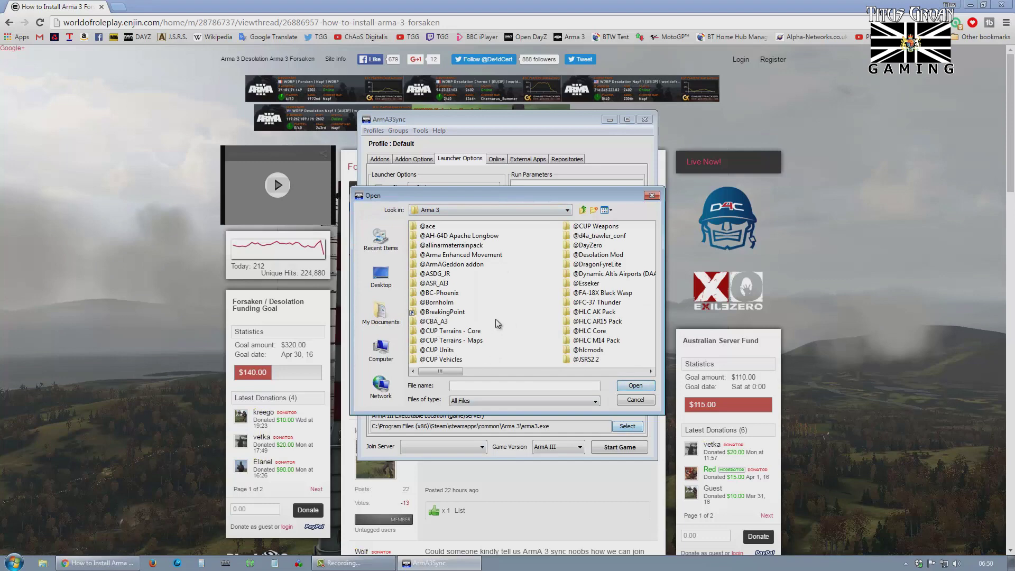
scroll(508, 309, down, 3)
scroll(510, 307, down, 3)
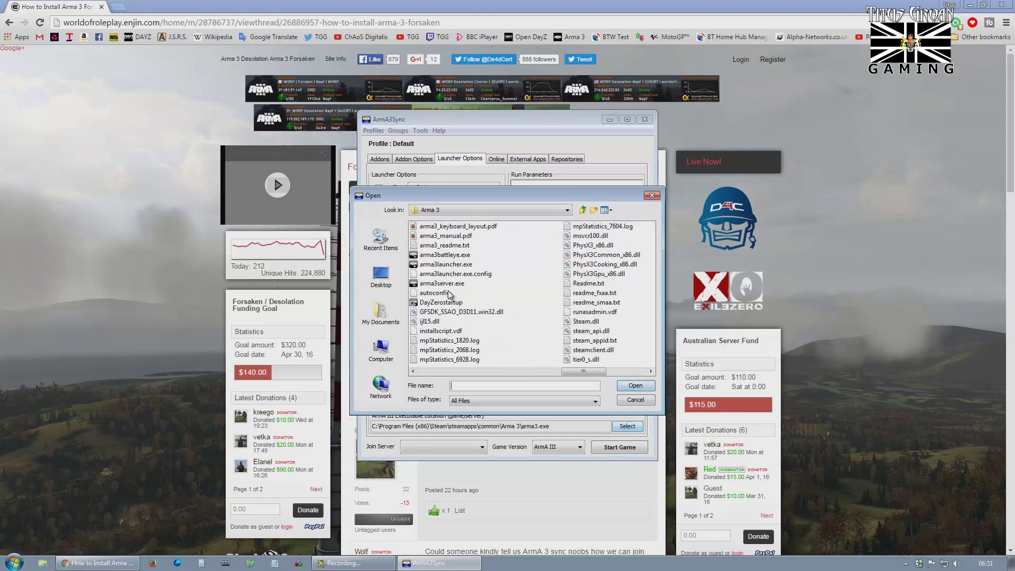
scroll(487, 292, up, 6)
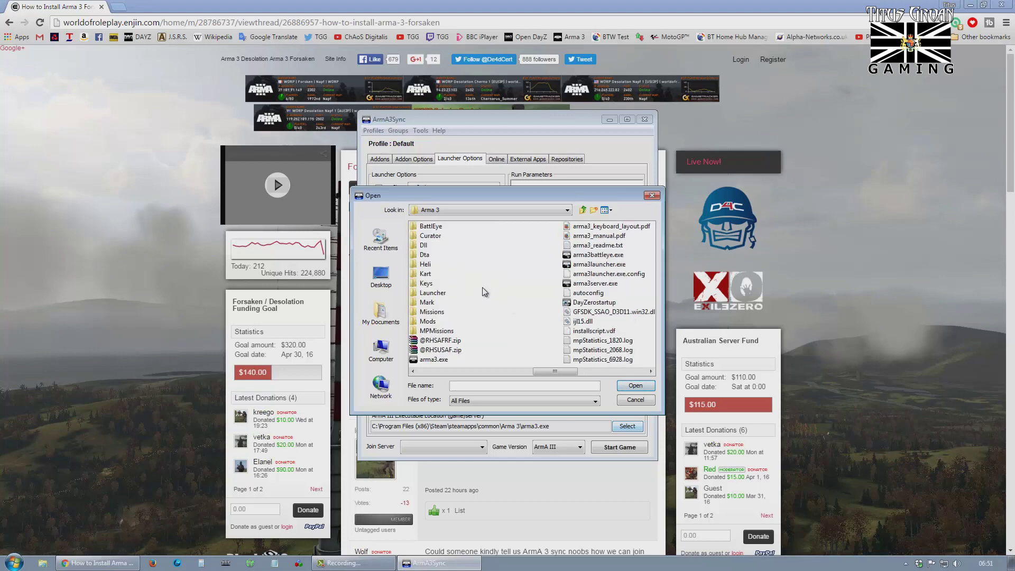
click(433, 359)
click(636, 386)
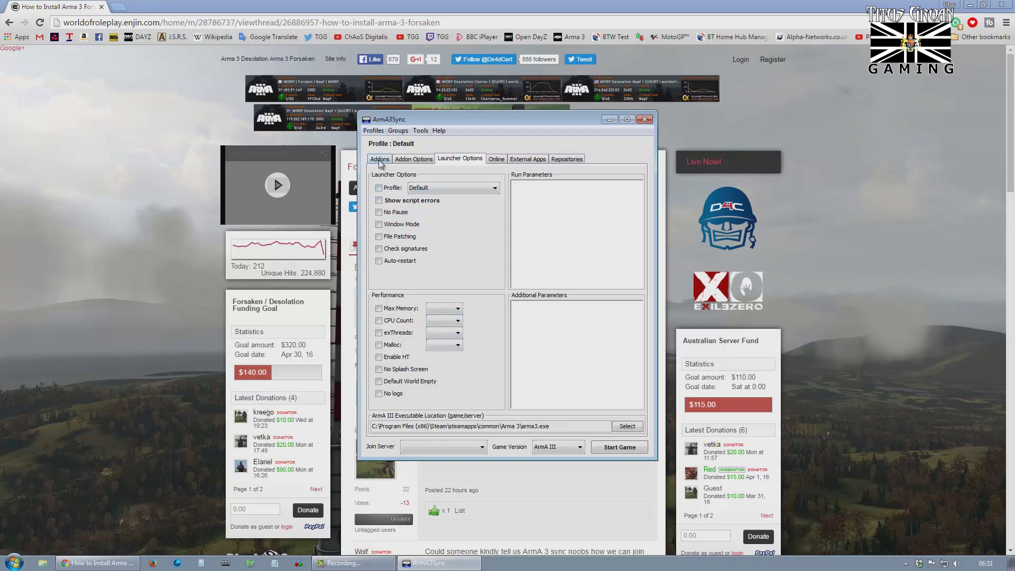
- Add the Arma 3 Forsaken Mod repository by importing its settings from the auto-config URL ftp://37.187.91.149/.a3s/autoconfig
click(565, 159)
click(634, 185)
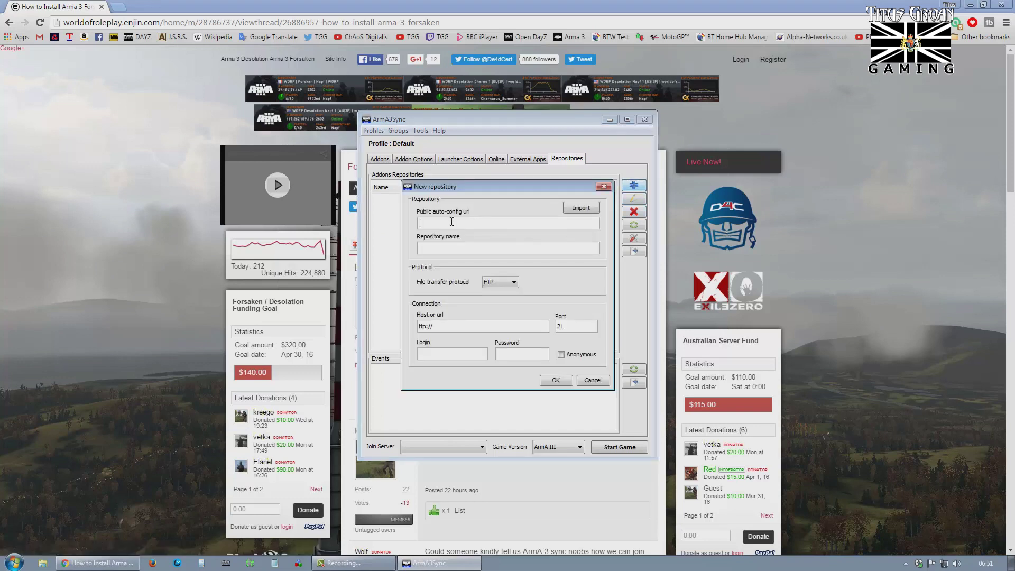
key(ctrl+v)
click(443, 248)
text(Forsaken)
click(586, 210)
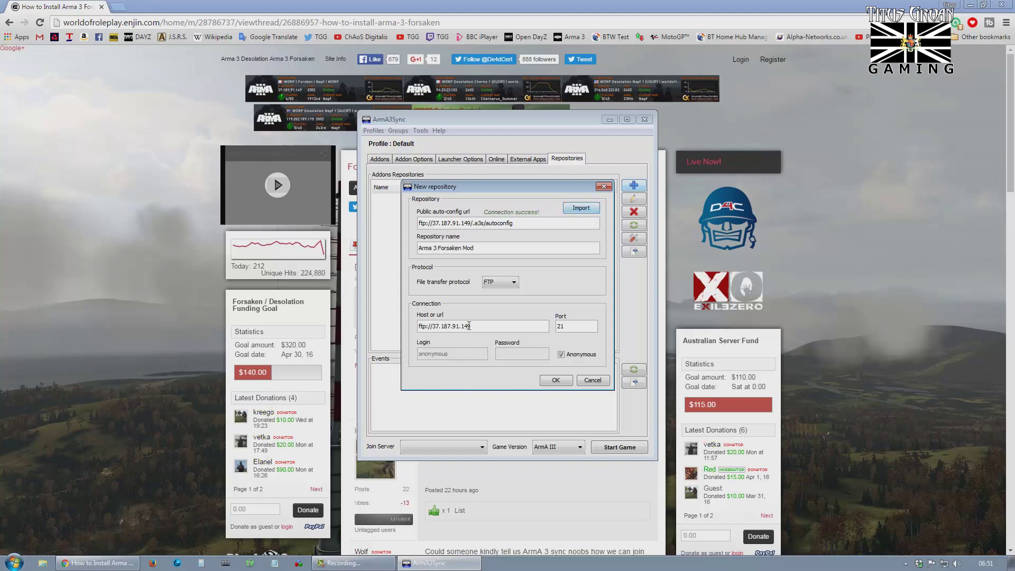
click(556, 381)
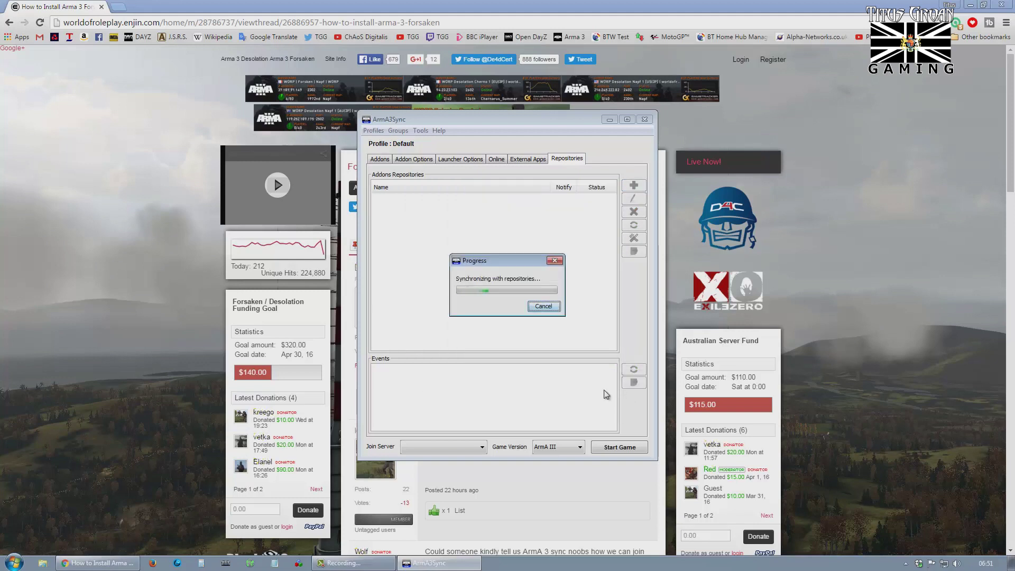
key(Return)
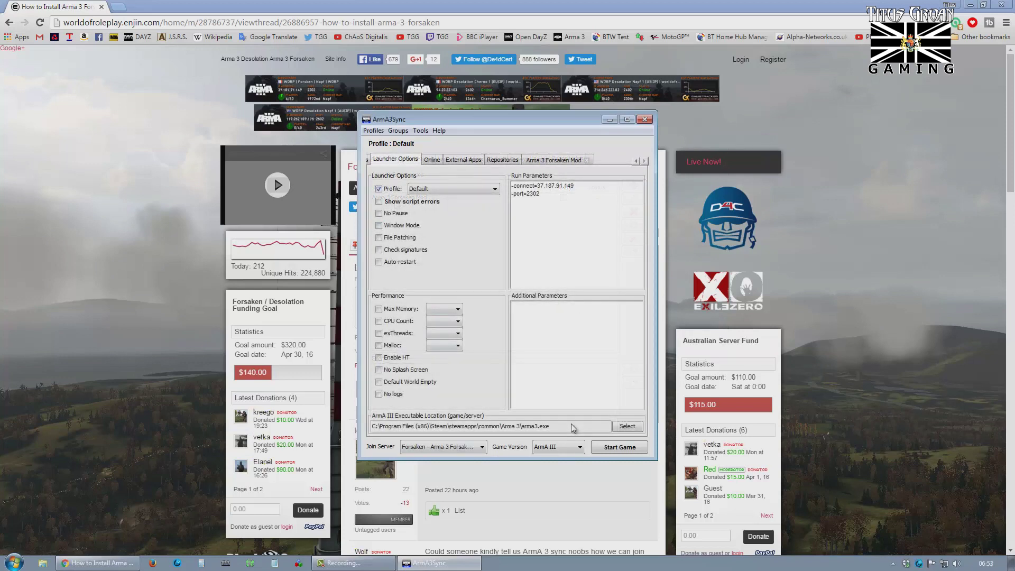
- Add C:\Program Files (x86)\Steam\steamapps\common\Arma 3 as an addon search directory
click(635, 160)
click(375, 159)
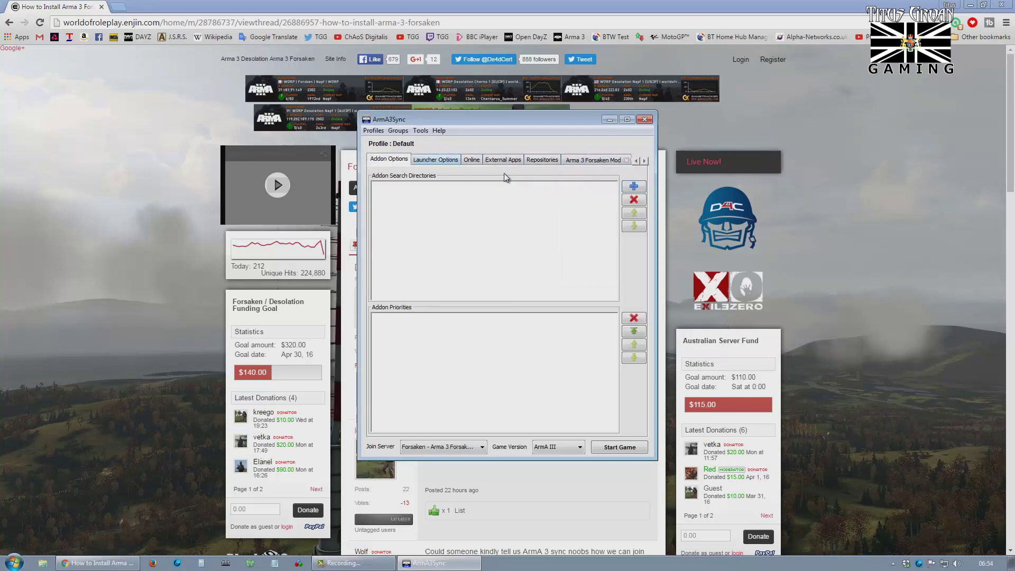
click(632, 186)
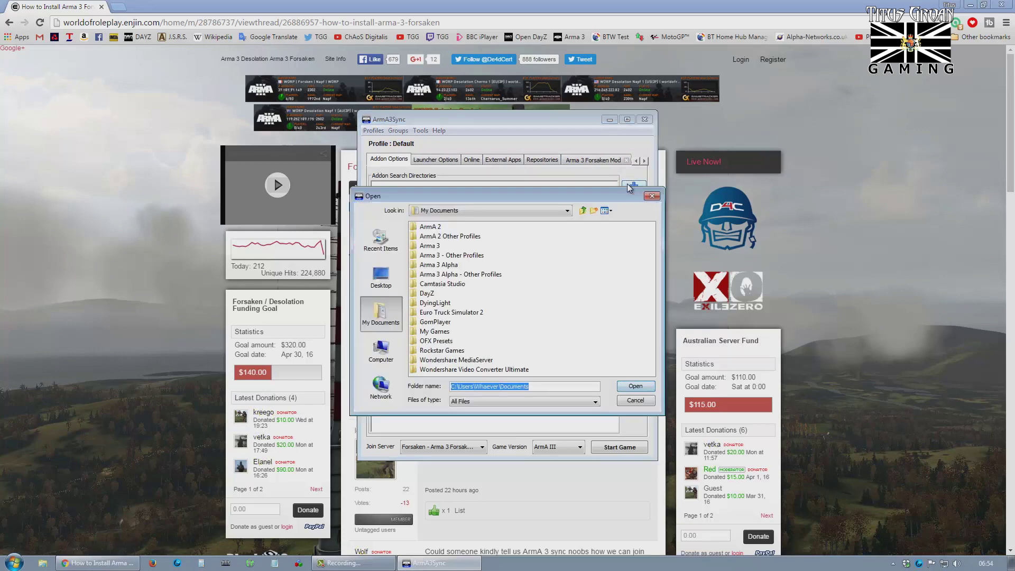
click(380, 351)
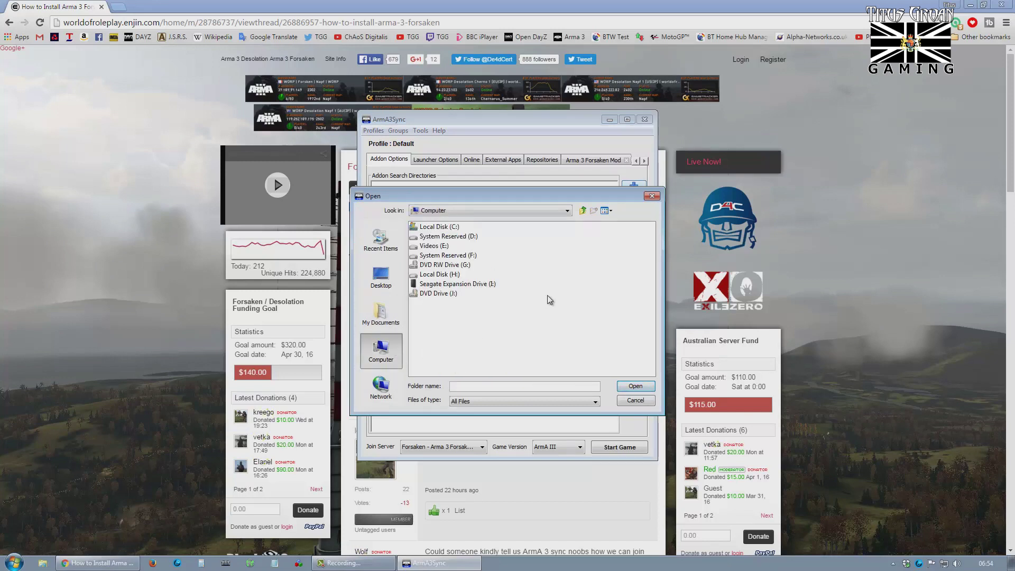
double_click(442, 227)
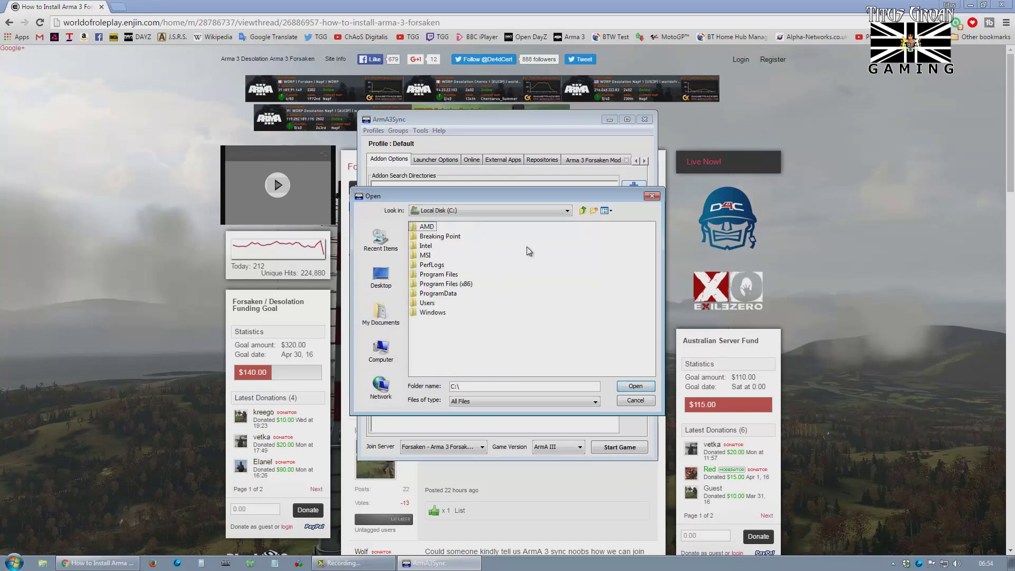
double_click(447, 284)
scroll(536, 288, down, 3)
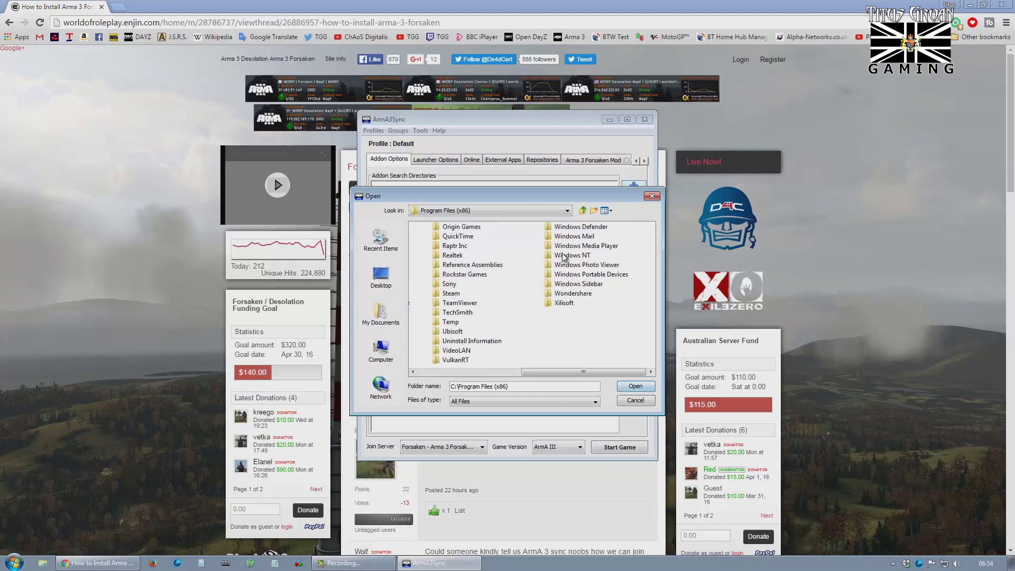
click(451, 295)
double_click(451, 295)
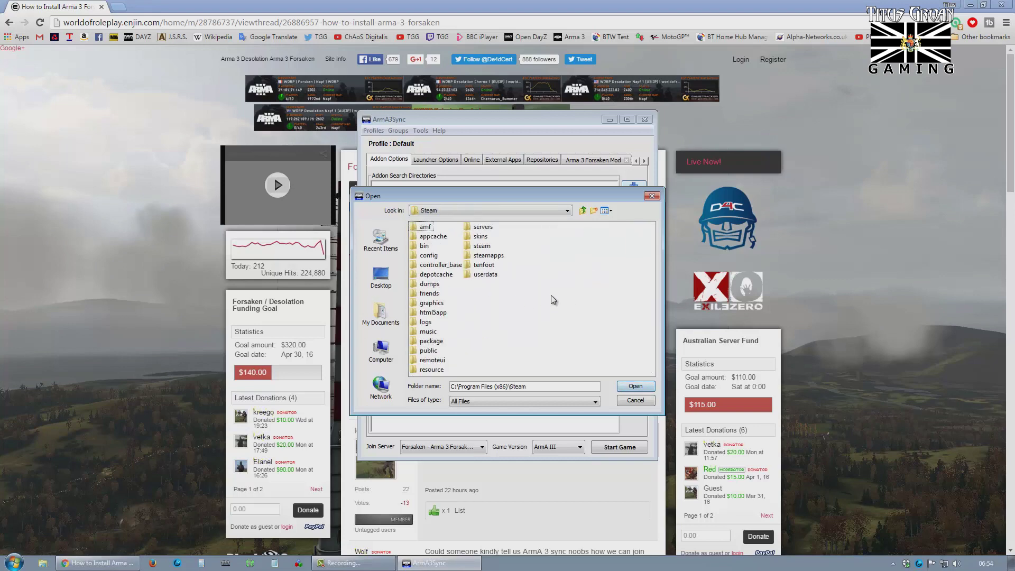
double_click(489, 257)
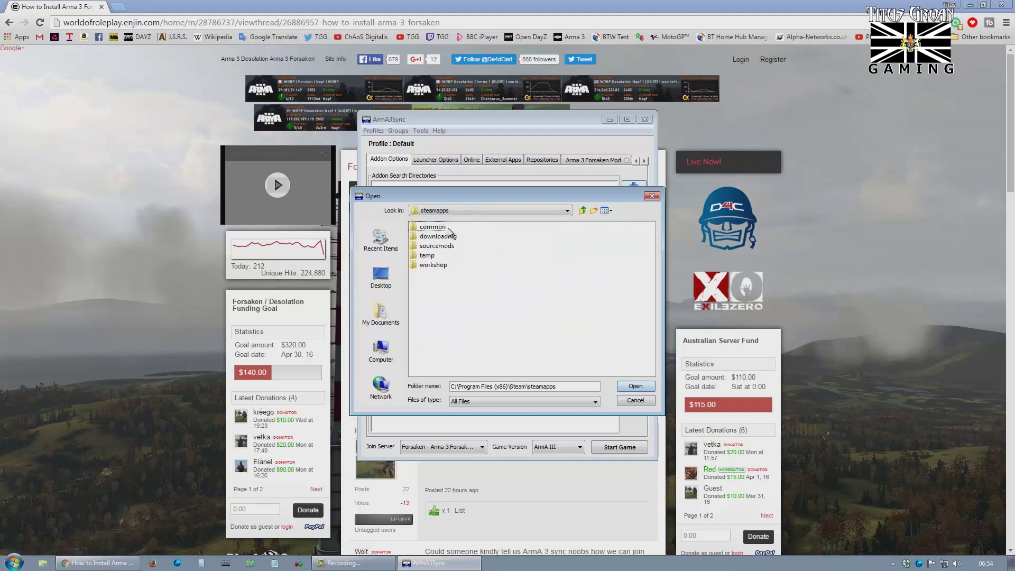
double_click(433, 227)
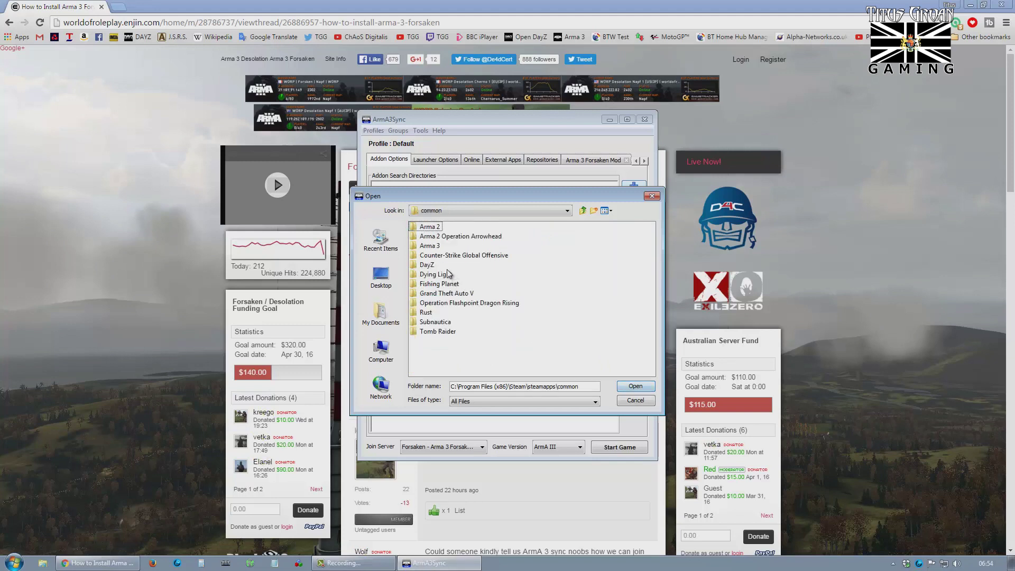
click(436, 247)
click(651, 387)
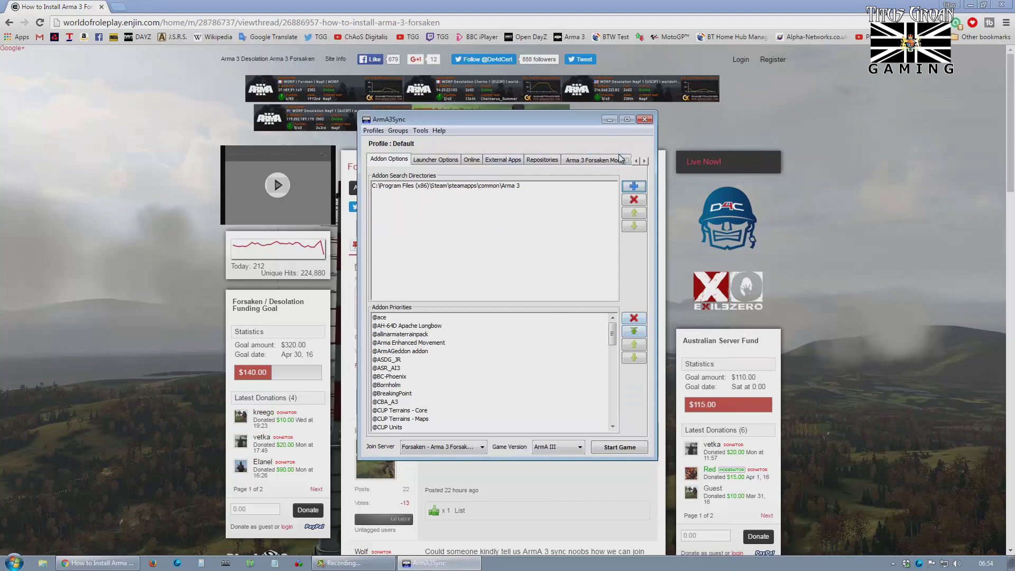
- Connect to the Arma 3 Forsaken Mod repository, set the Arma 3 folder as default destination, and check for addons
click(602, 161)
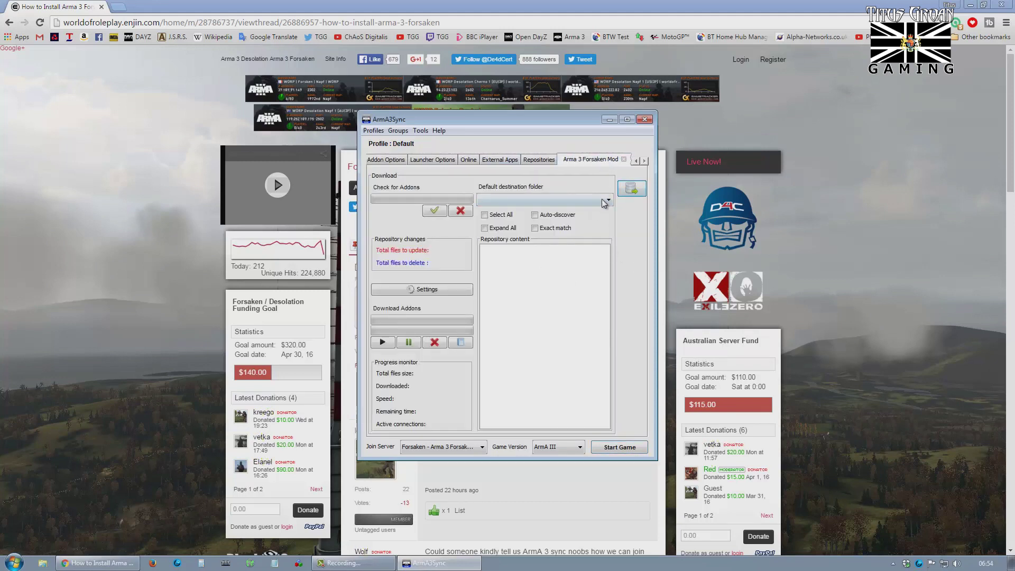
click(540, 160)
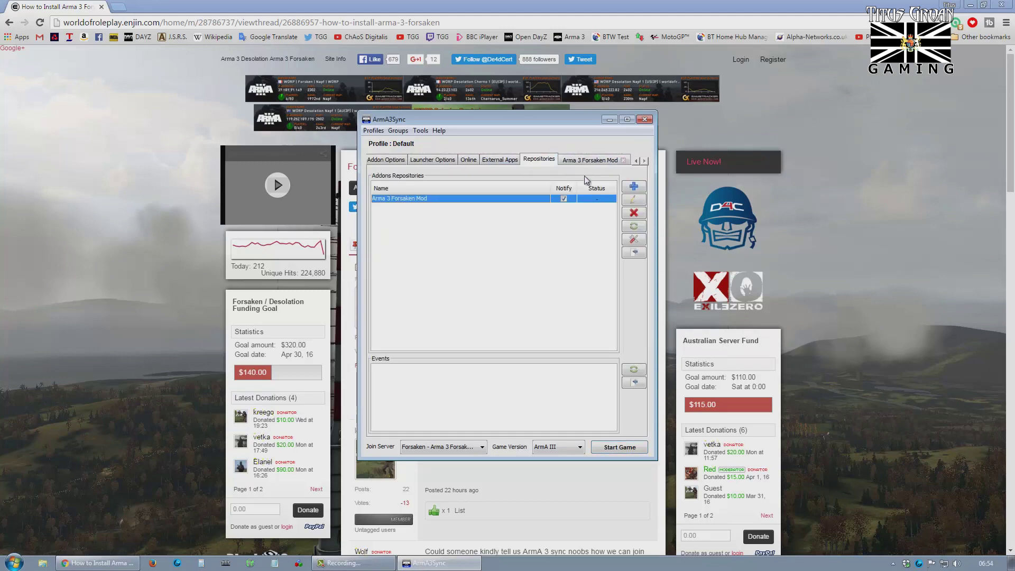
click(638, 256)
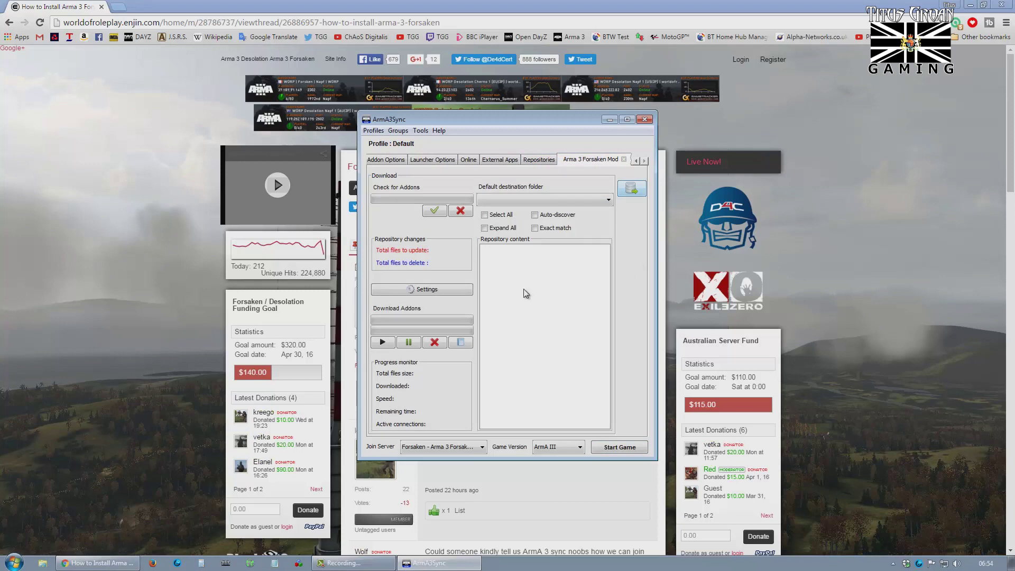
click(435, 211)
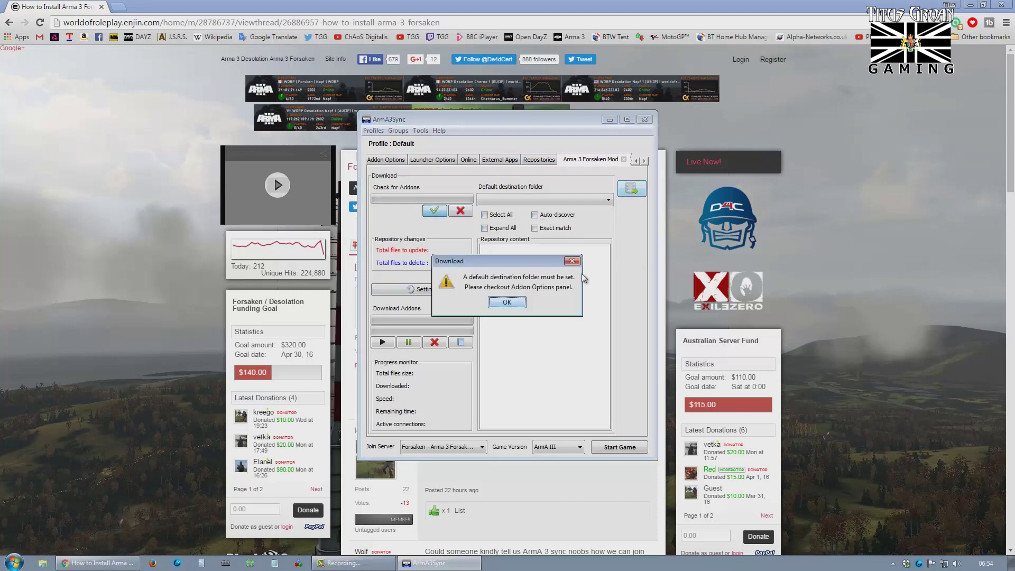
click(524, 301)
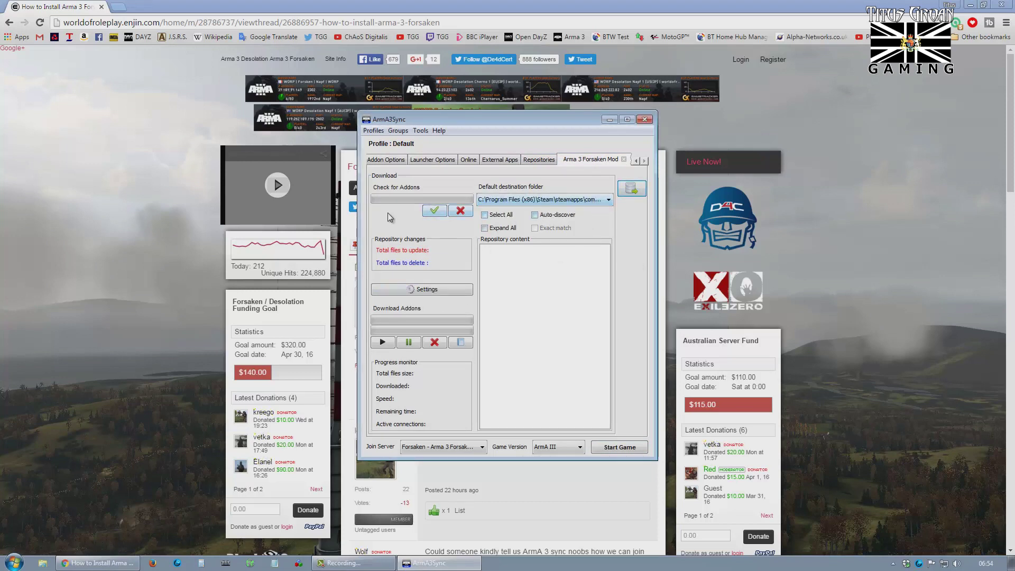
click(434, 211)
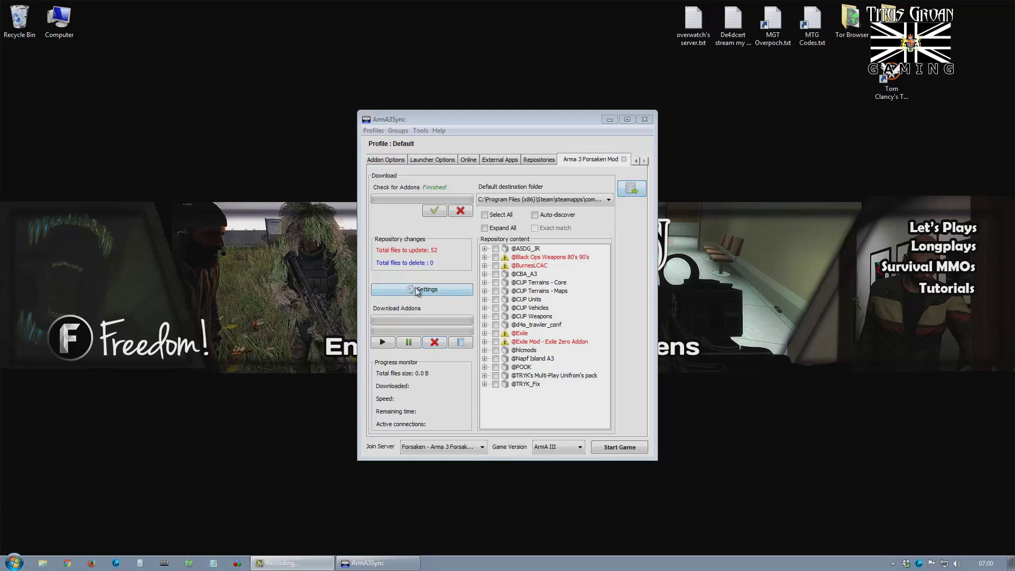
click(499, 258)
click(496, 257)
click(496, 266)
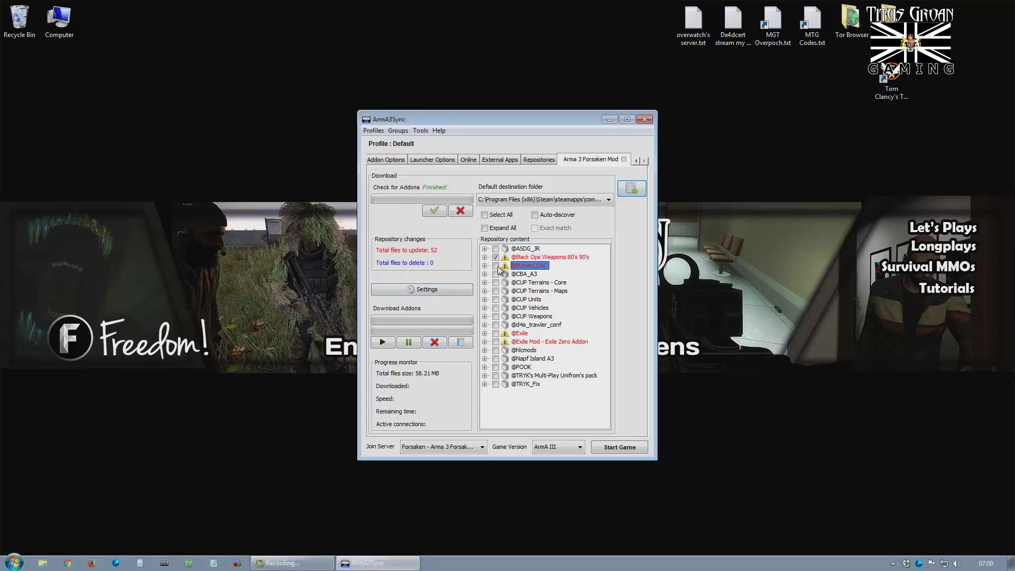
click(496, 334)
click(496, 342)
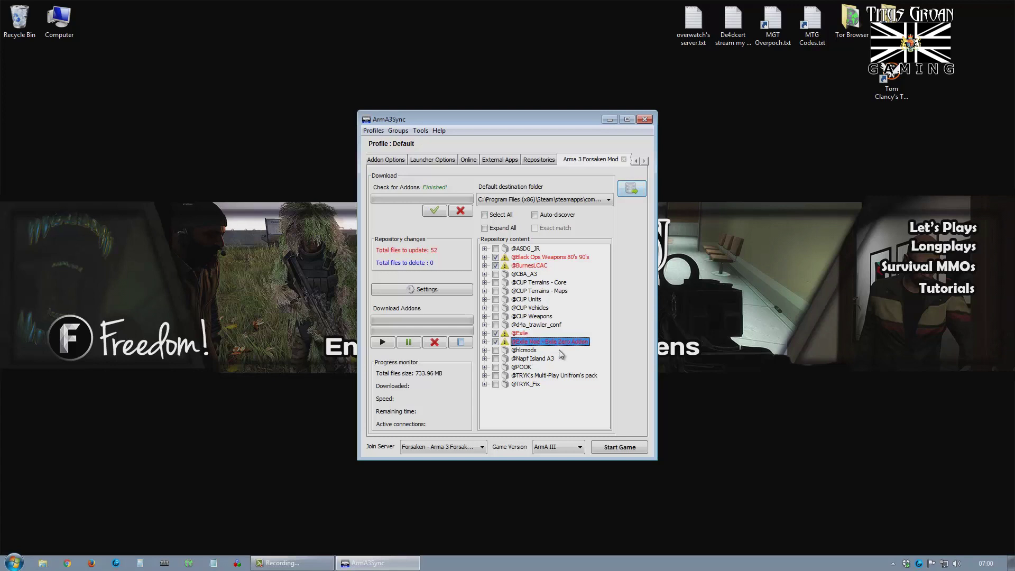
- Select all addons in the repository content and download them to the destination folder
click(498, 215)
click(383, 343)
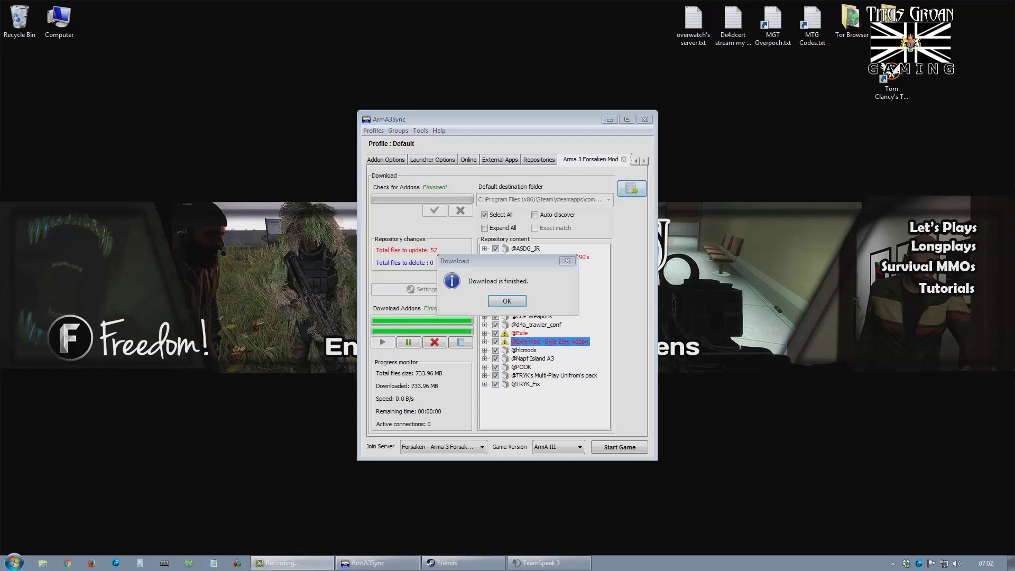
click(507, 301)
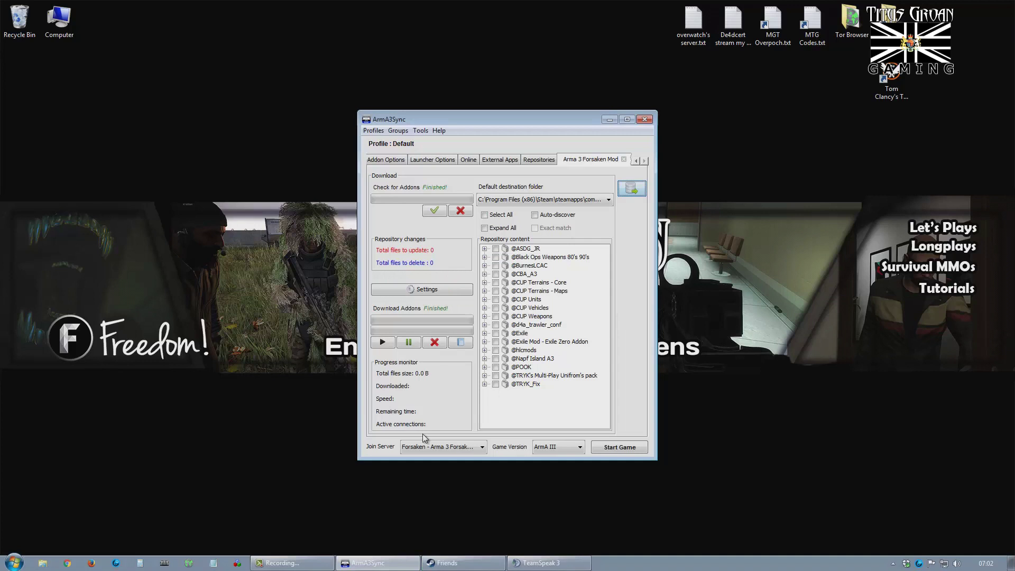
- Make sure Forsaken - Arma 3 Forsaken Mod is the server to join and ArmA III is the game version
click(457, 449)
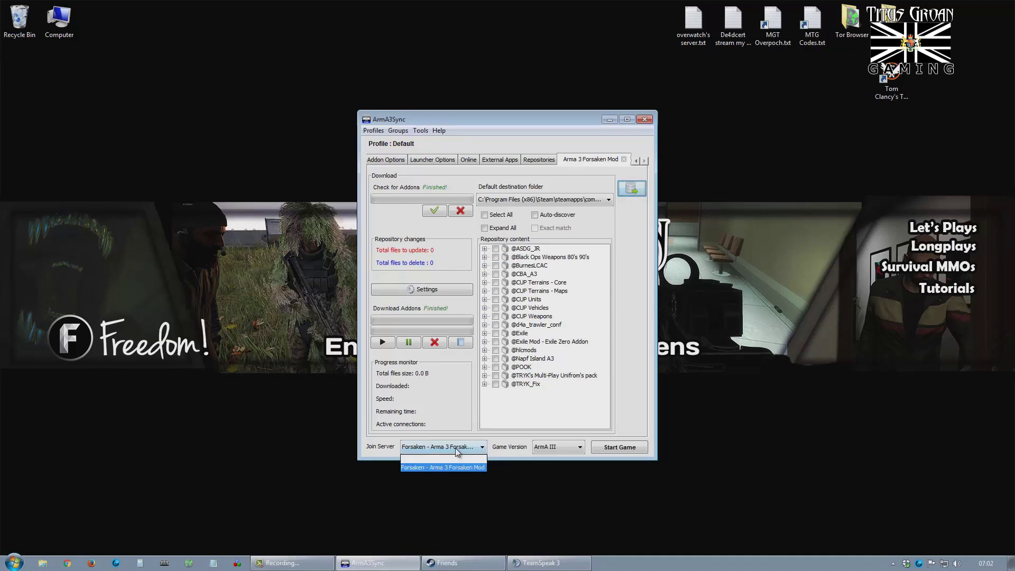
click(457, 449)
click(577, 447)
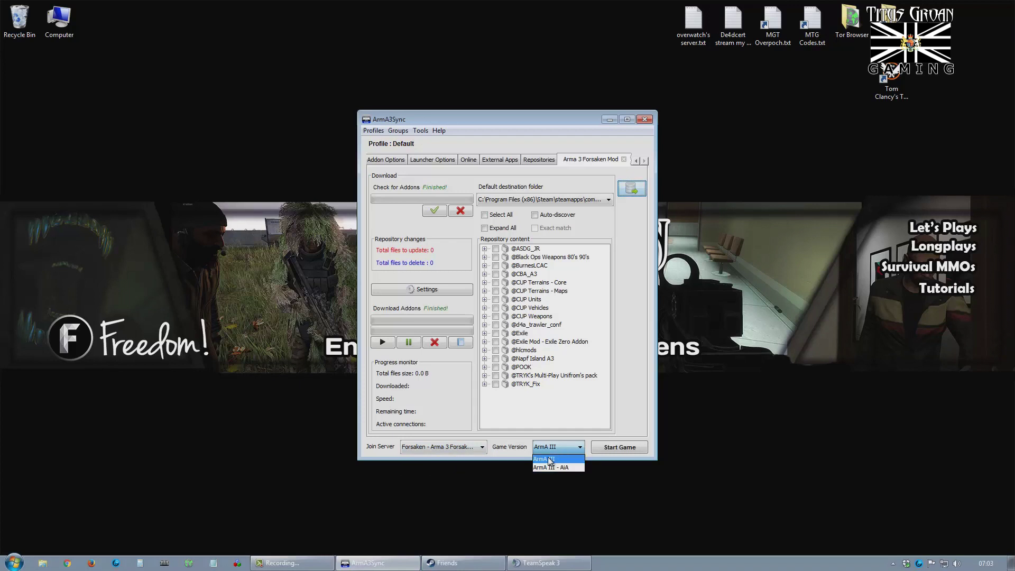
click(614, 447)
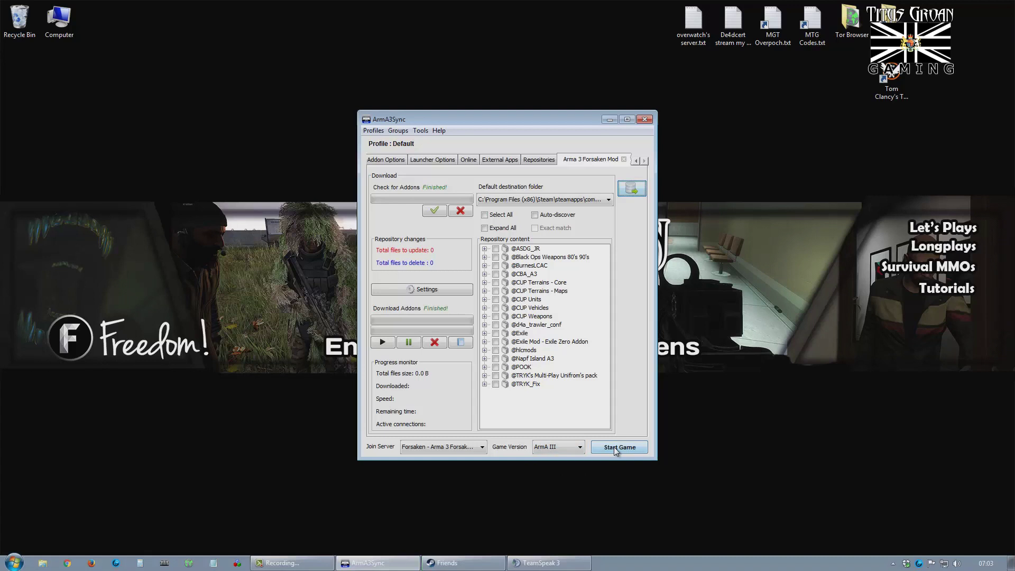
- Enable Window Mode in the launcher options and start the game, dismissing the BattlEye restart prompt
click(432, 160)
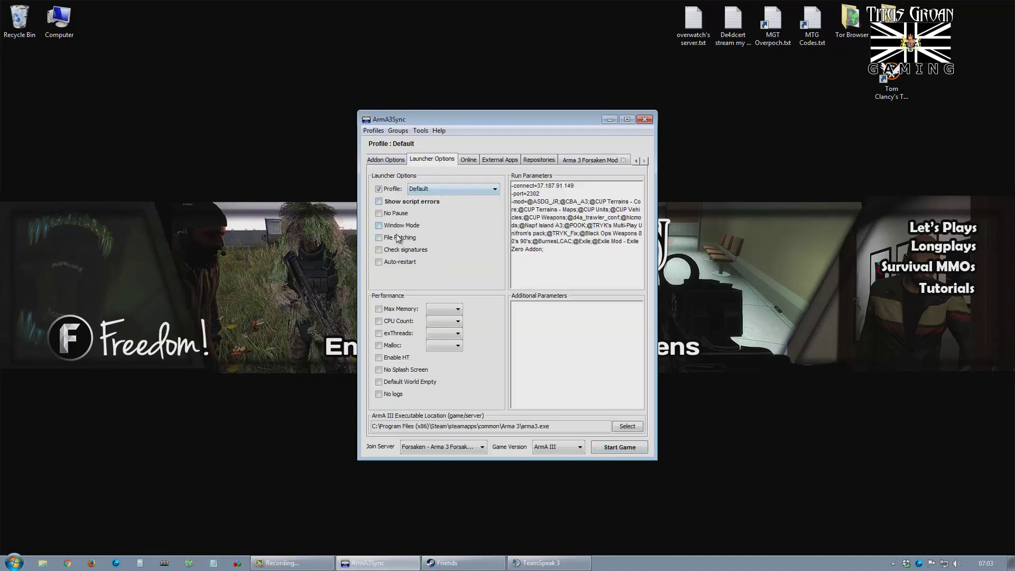
click(385, 226)
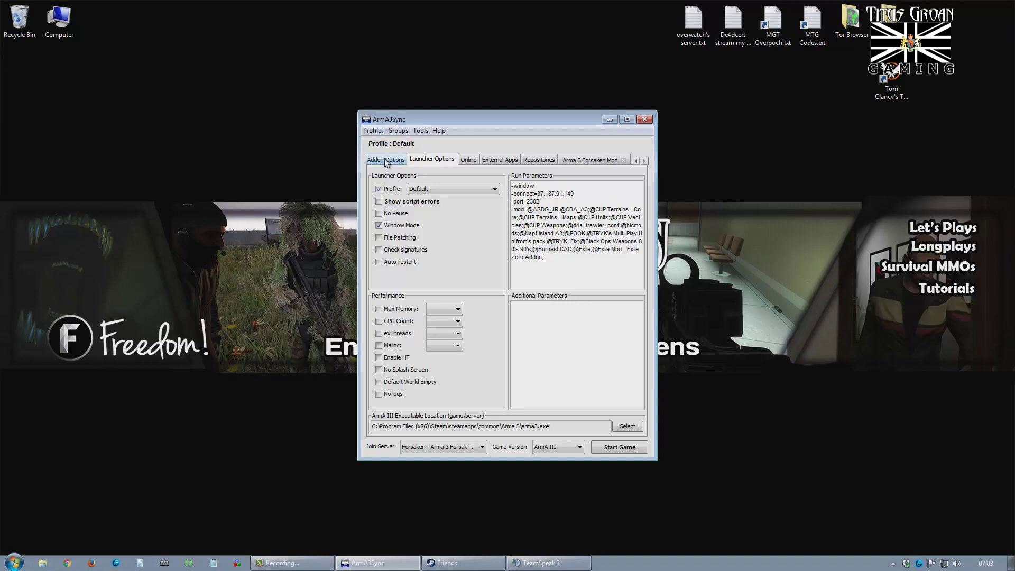
click(598, 159)
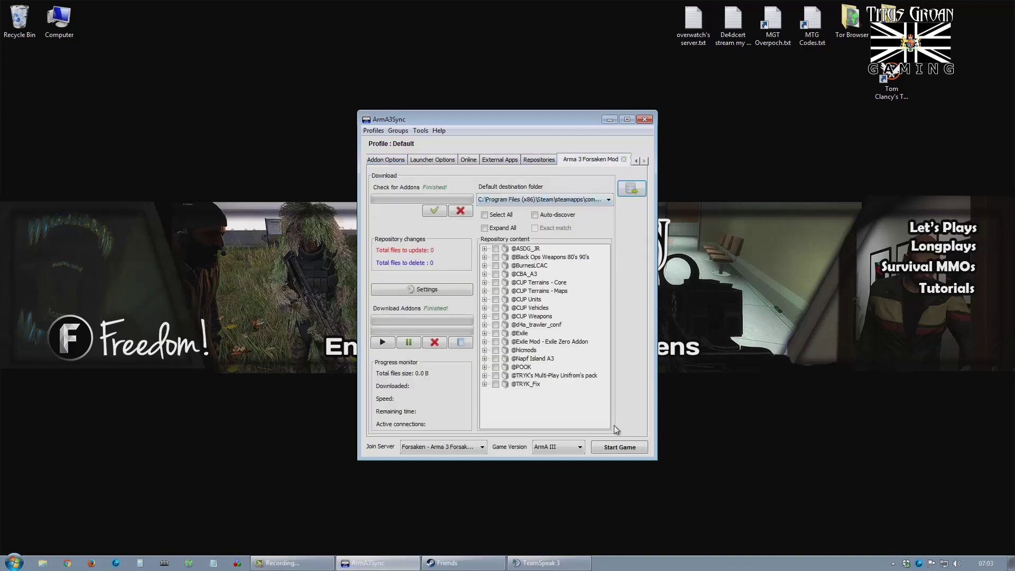
click(625, 450)
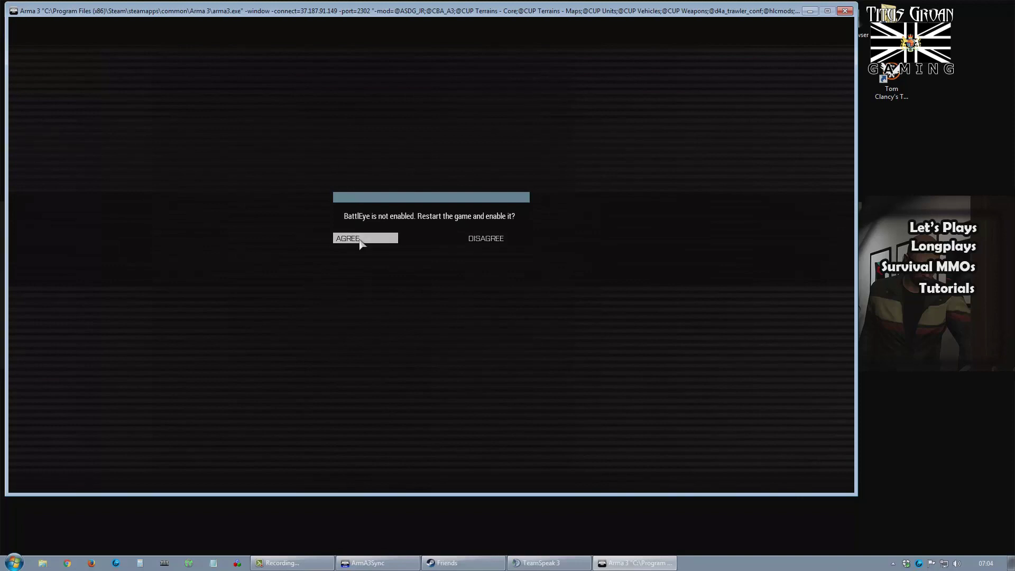
key(Escape)
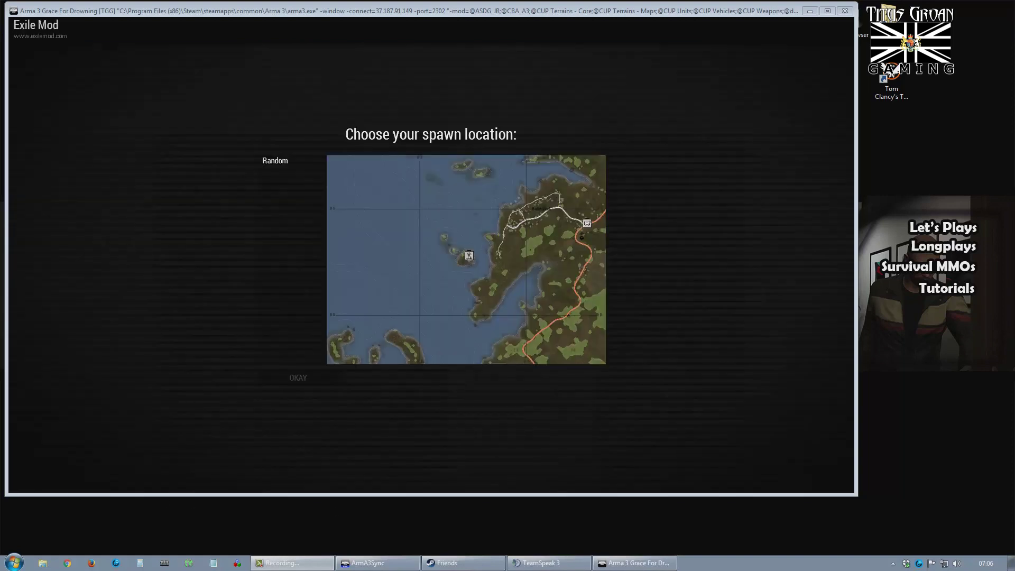
- Choose Random as the spawn location on the Forsaken server and confirm it
click(292, 160)
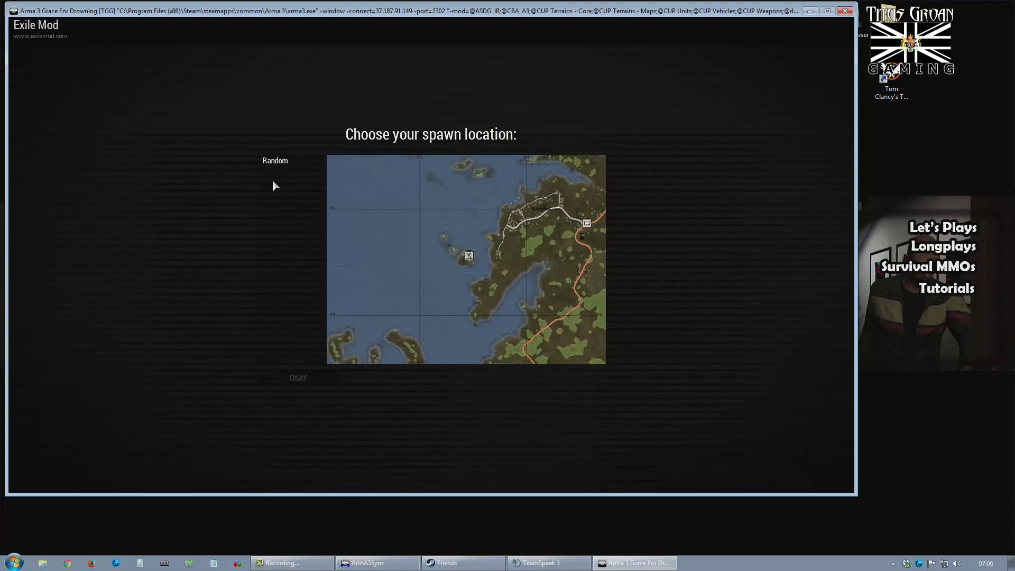
click(275, 161)
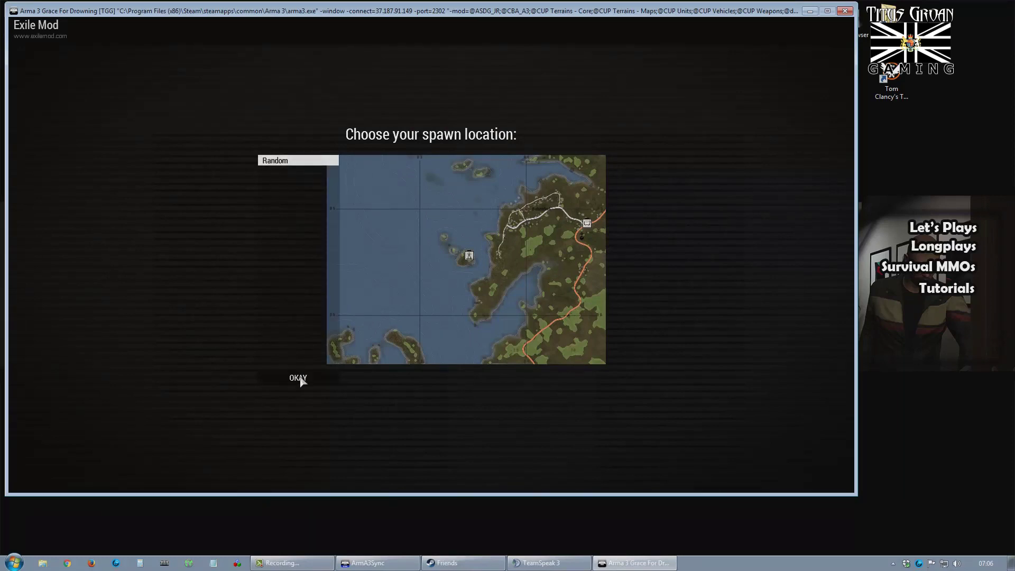
click(299, 377)
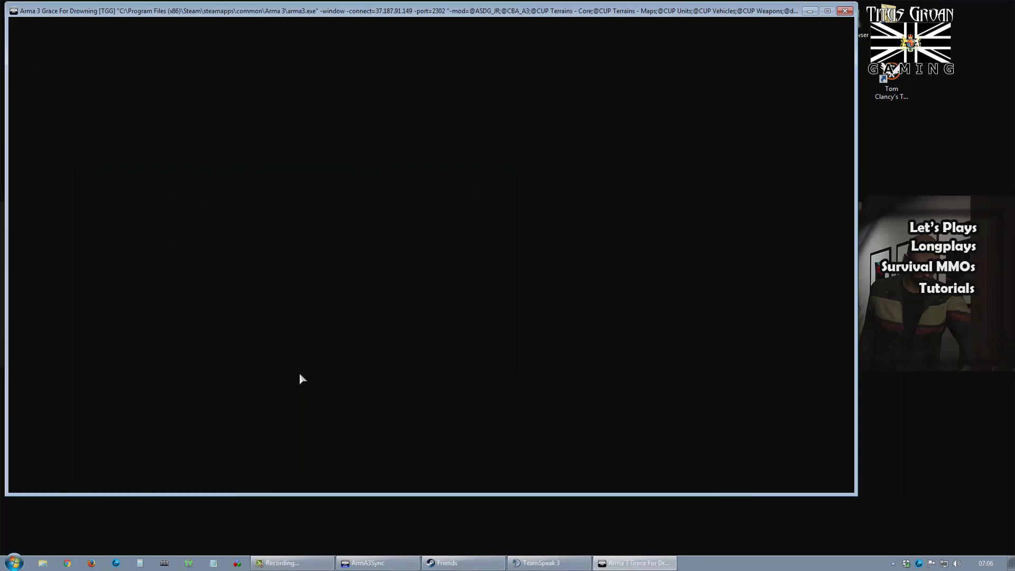